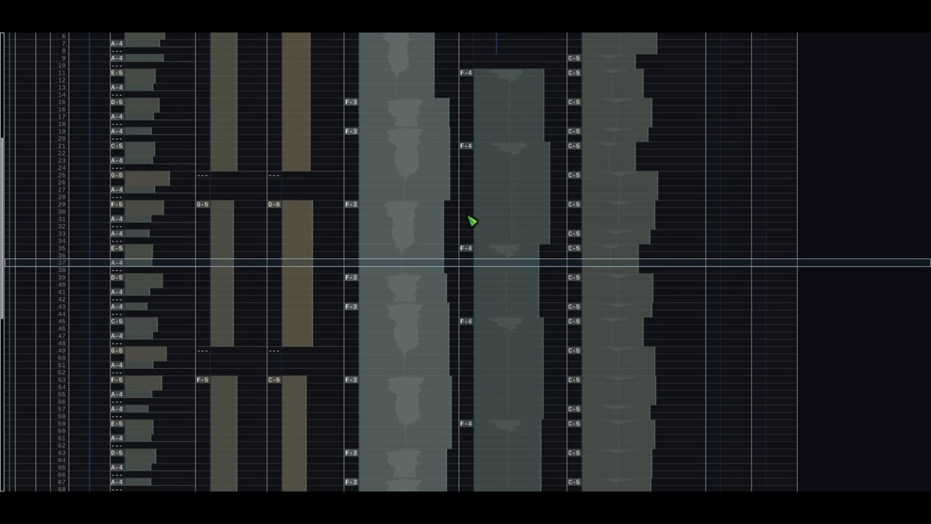
Jump the edit cursor to row 1 at the top of the block with Home
{"action": "key", "text": "Home"}
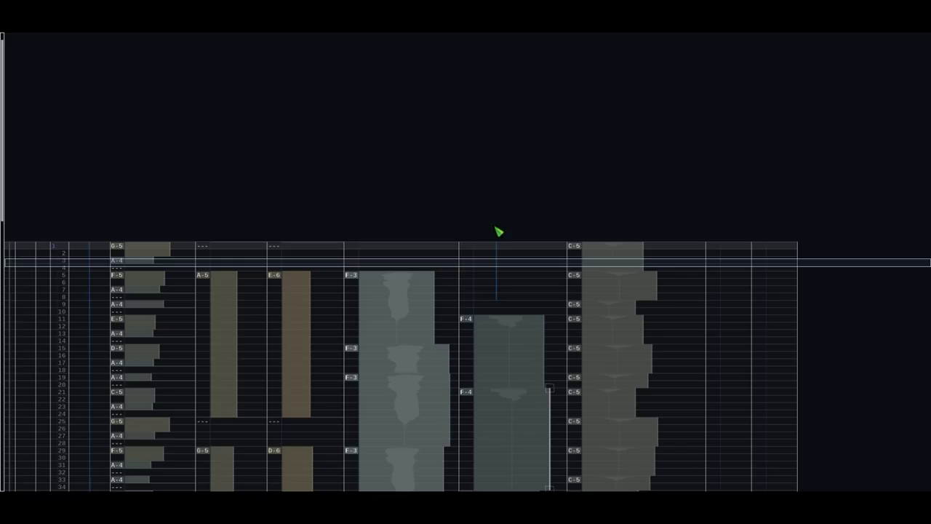